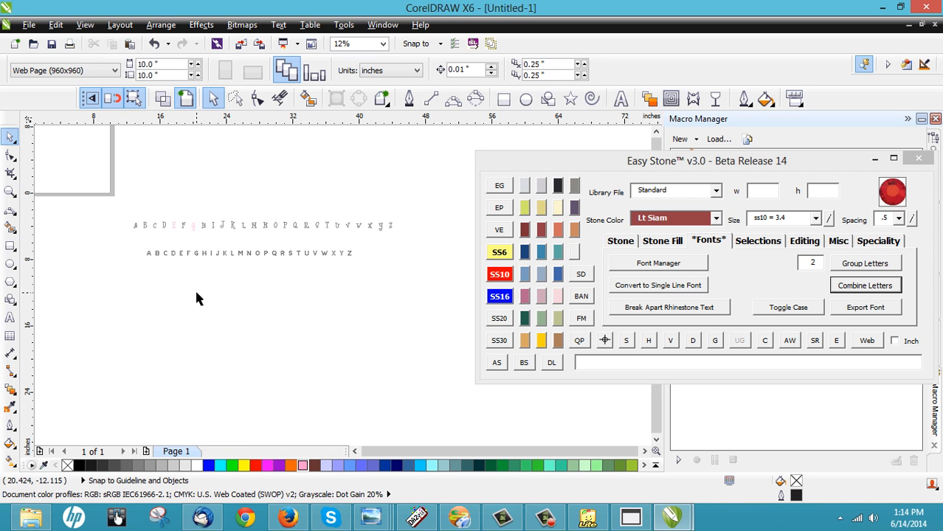
{"action": "scroll", "coordinate": [194, 290], "scroll_direction": "up", "scroll_amount": 2}
{"action": "scroll", "coordinate": [150, 248], "scroll_direction": "down", "scroll_amount": 2}
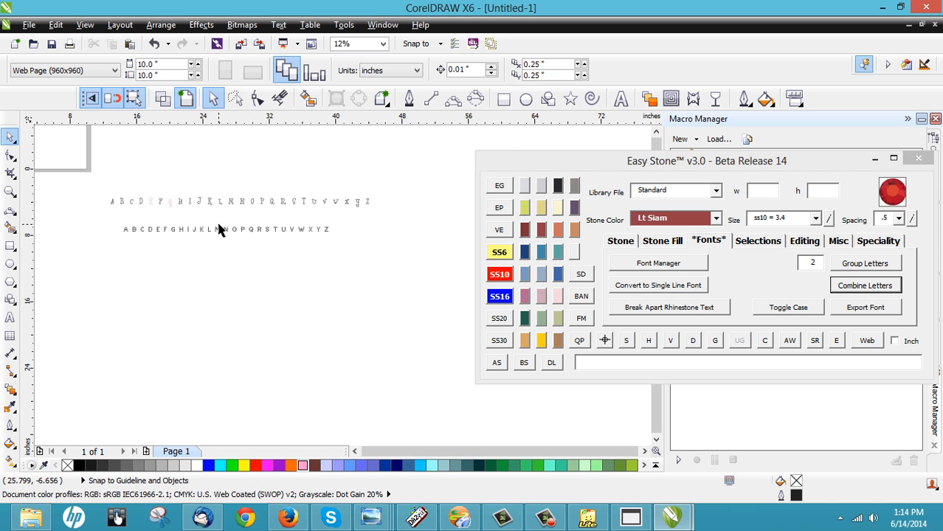
{"action": "scroll", "coordinate": [219, 229], "scroll_direction": "up", "scroll_amount": 2}
{"action": "scroll", "coordinate": [216, 252], "scroll_direction": "down", "scroll_amount": 2}
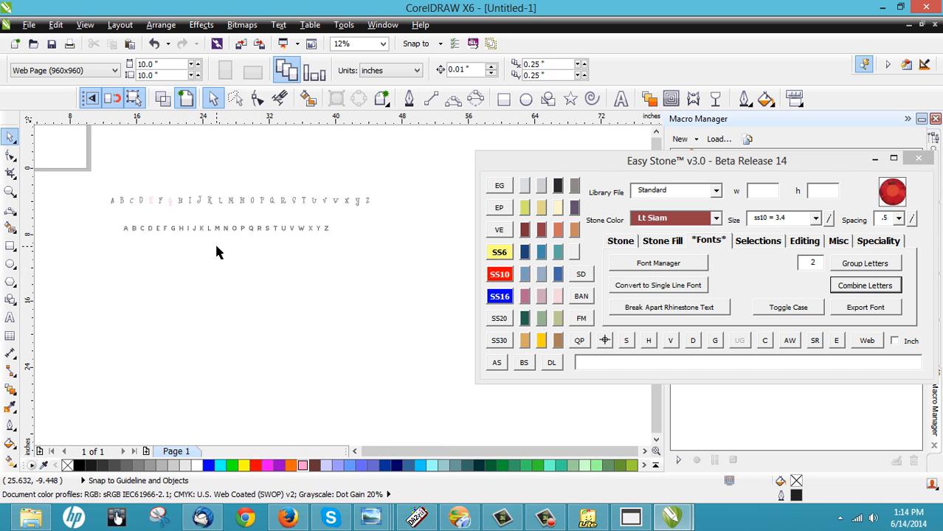
- Try moving the letter E below the lower rhinestone alphabet, and check the letter A's curve nodes with the Shape tool
{"action": "scroll", "coordinate": [210, 243], "scroll_direction": "up", "scroll_amount": 2}
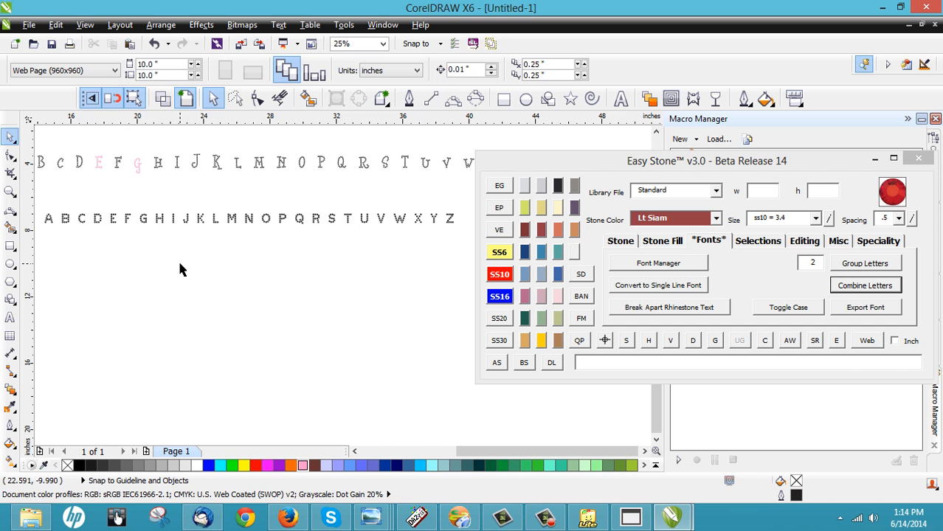
{"action": "left_click", "coordinate": [112, 220]}
{"action": "left_click_drag", "start_coordinate": [109, 236], "coordinate": [114, 308]}
{"action": "key", "text": "F10"}
{"action": "left_click", "coordinate": [50, 225]}
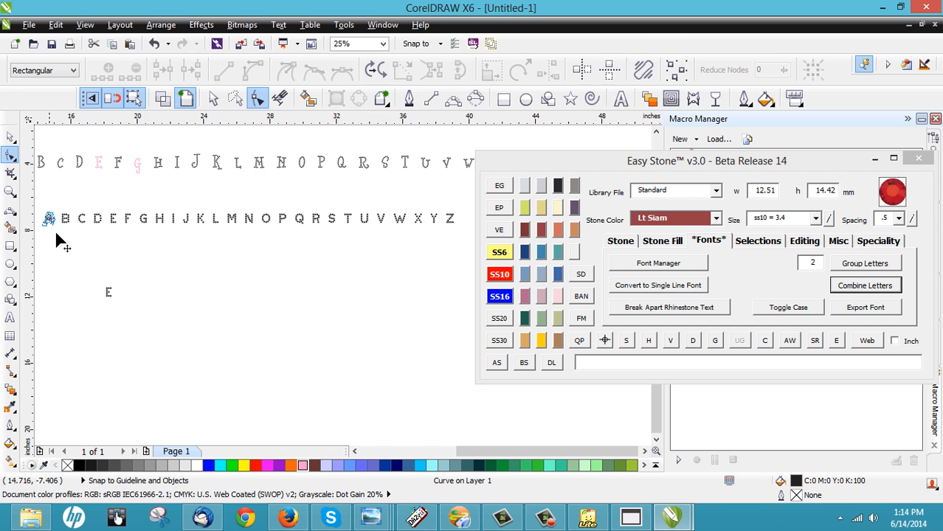
{"action": "key", "text": "space"}
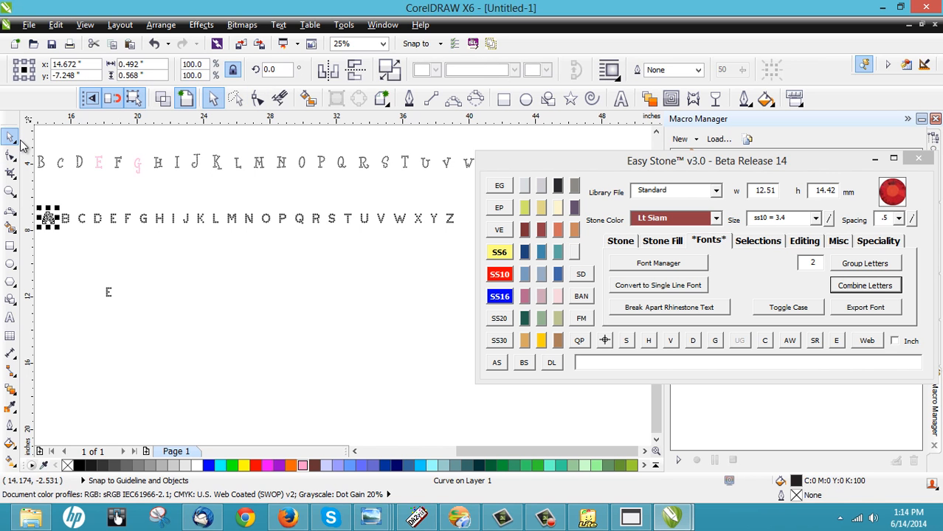
{"action": "left_click", "coordinate": [172, 269]}
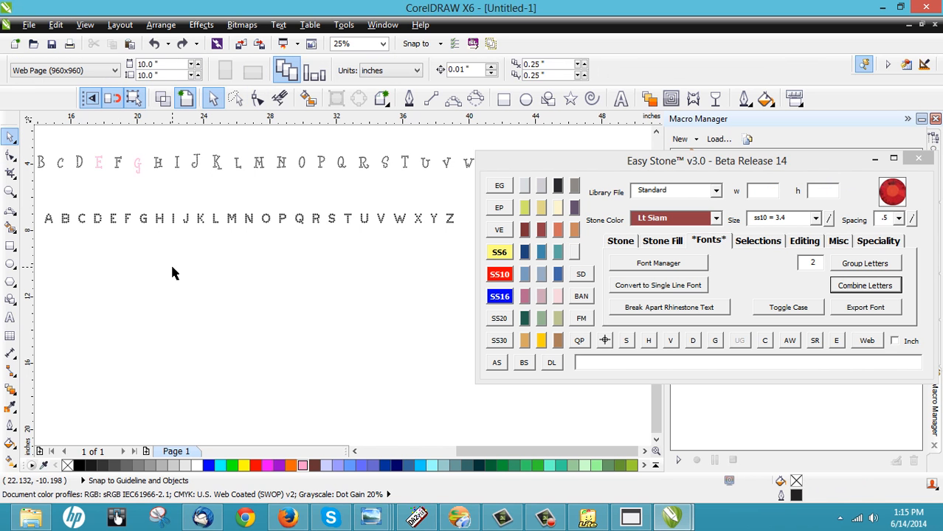
- Select all letters of the lower rhinestone alphabet and open the Font Manager's Duplicate Font settings
{"action": "scroll", "coordinate": [173, 264], "scroll_direction": "down", "scroll_amount": 1}
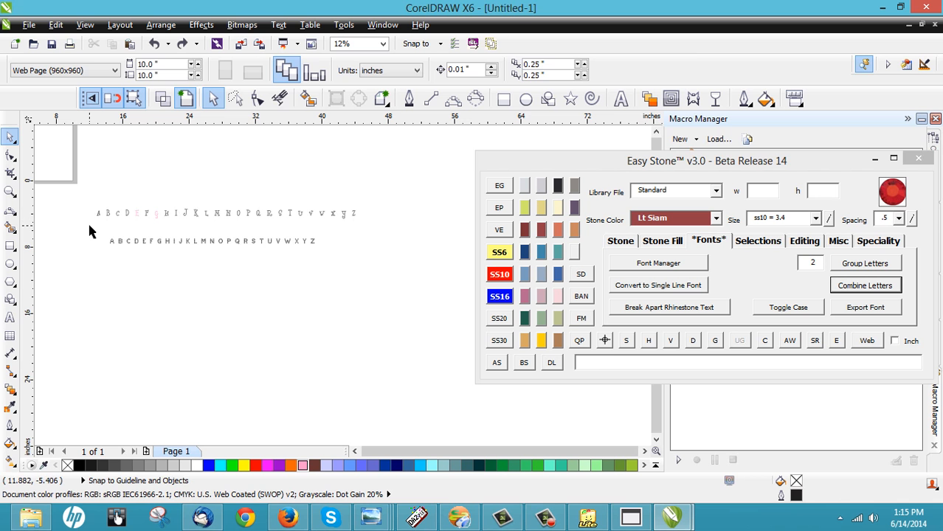
{"action": "left_click_drag", "start_coordinate": [89, 231], "coordinate": [343, 270]}
{"action": "scroll", "coordinate": [259, 247], "scroll_direction": "up", "scroll_amount": 1}
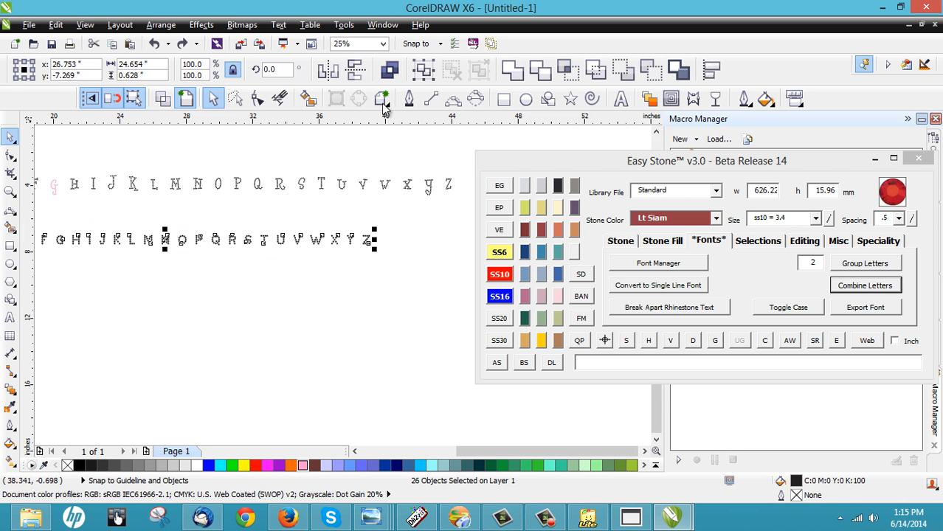
{"action": "left_click", "coordinate": [655, 266]}
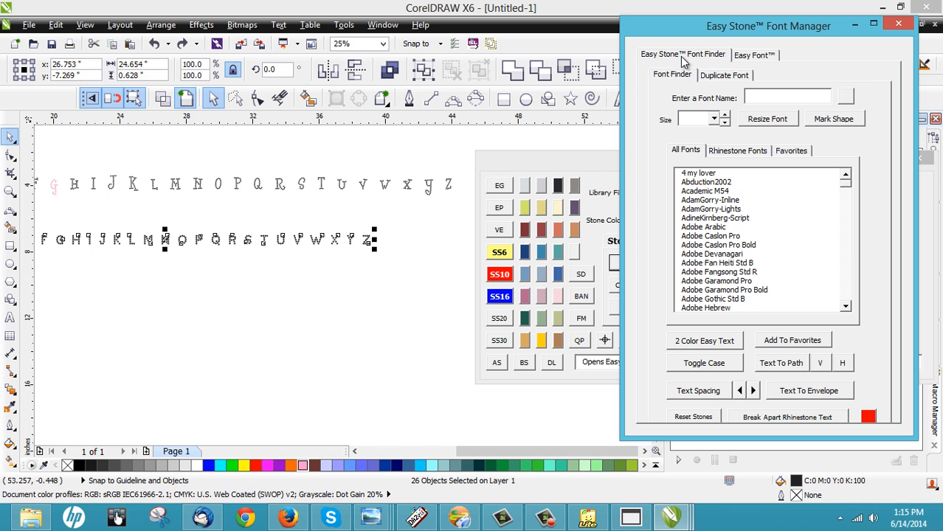
{"action": "left_click", "coordinate": [720, 76]}
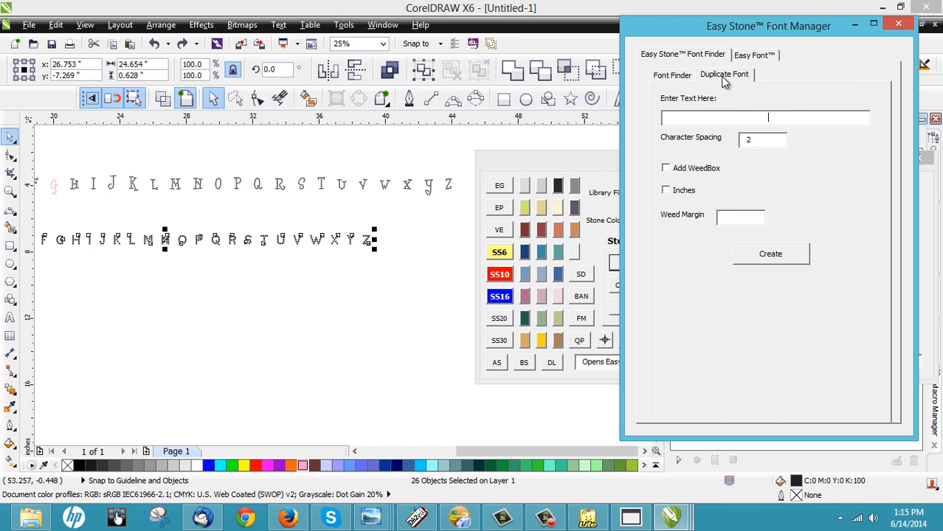
- Create the word EAGLES from the selected rhinestone letters with character spacing 2, and inspect it up close
{"action": "type", "text": "EAGLES"}
{"action": "left_click", "coordinate": [748, 141]}
{"action": "type", "text": "2"}
{"action": "left_click", "coordinate": [788, 258]}
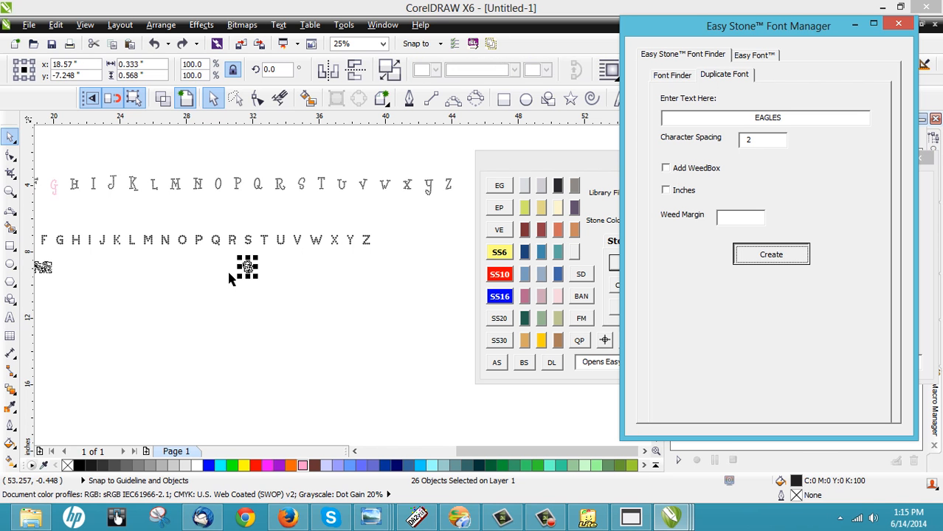
{"action": "left_click", "coordinate": [286, 295]}
{"action": "scroll", "coordinate": [284, 295], "scroll_direction": "down", "scroll_amount": 1}
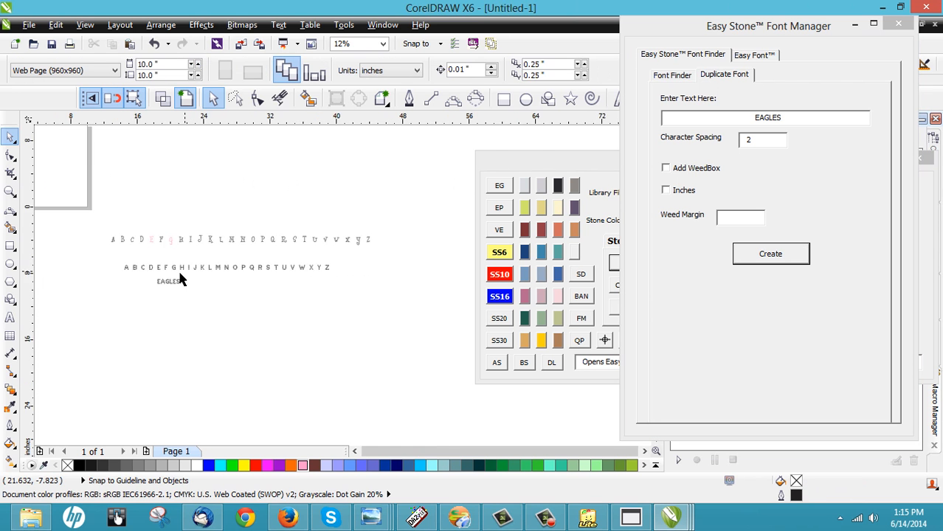
{"action": "scroll", "coordinate": [181, 277], "scroll_direction": "up", "scroll_amount": 1}
{"action": "scroll", "coordinate": [167, 276], "scroll_direction": "up", "scroll_amount": 6}
{"action": "scroll", "coordinate": [175, 273], "scroll_direction": "down", "scroll_amount": 4}
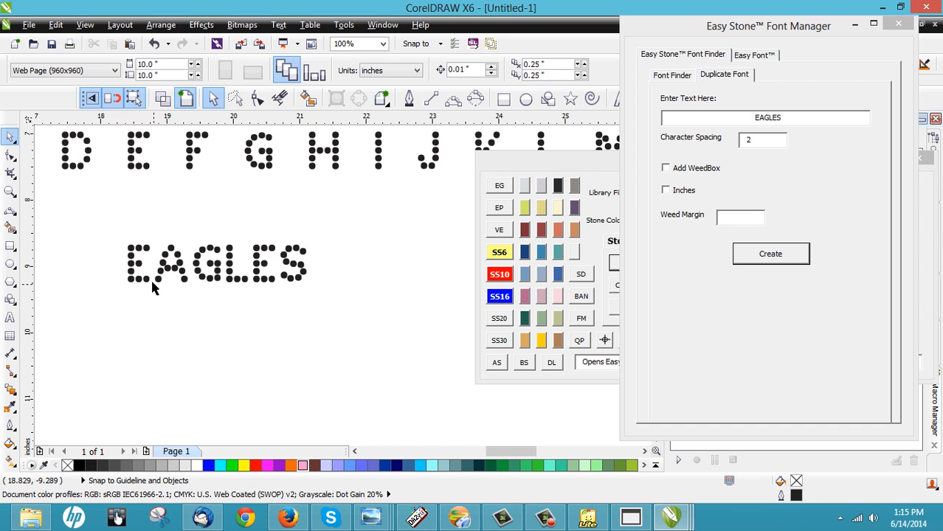
- Delete all letters of the generated word EAGLES below the alphabet row
{"action": "left_click_drag", "start_coordinate": [108, 230], "coordinate": [308, 289]}
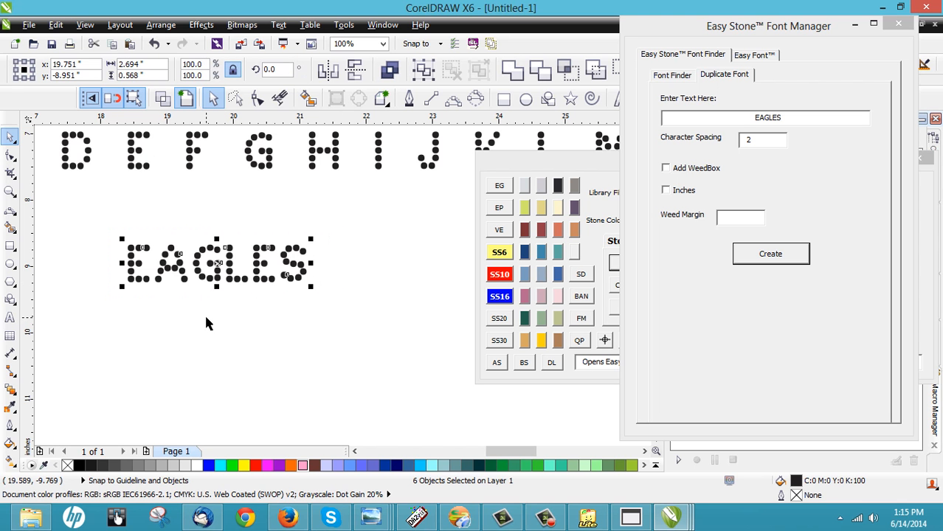
{"action": "key", "text": "Delete"}
{"action": "scroll", "coordinate": [285, 274], "scroll_direction": "down", "scroll_amount": 2}
{"action": "scroll", "coordinate": [148, 235], "scroll_direction": "down", "scroll_amount": 2}
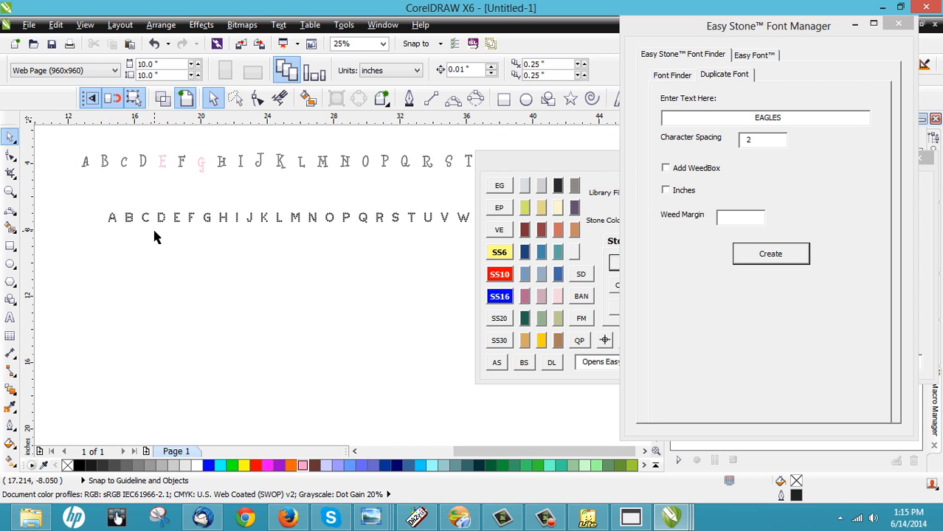
{"action": "scroll", "coordinate": [169, 219], "scroll_direction": "down", "scroll_amount": 2}
{"action": "scroll", "coordinate": [187, 203], "scroll_direction": "up", "scroll_amount": 2}
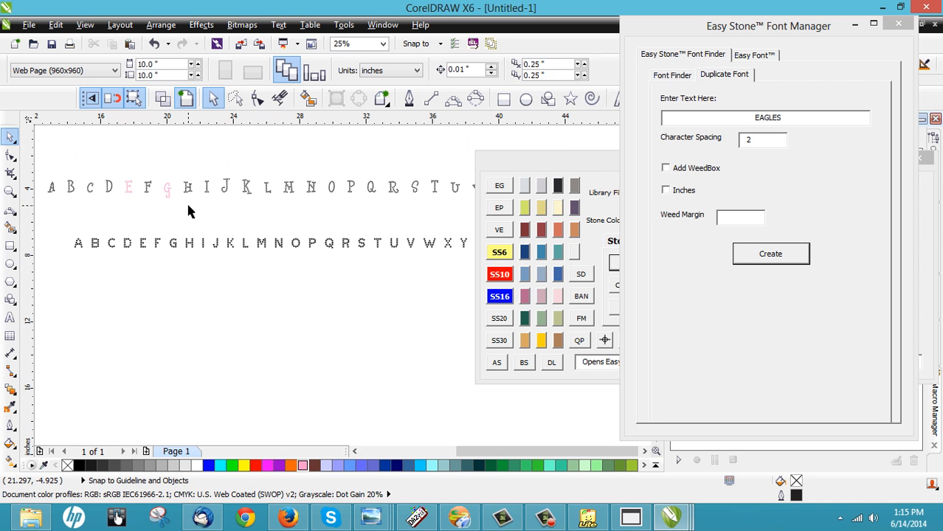
{"action": "scroll", "coordinate": [188, 211], "scroll_direction": "down", "scroll_amount": 2}
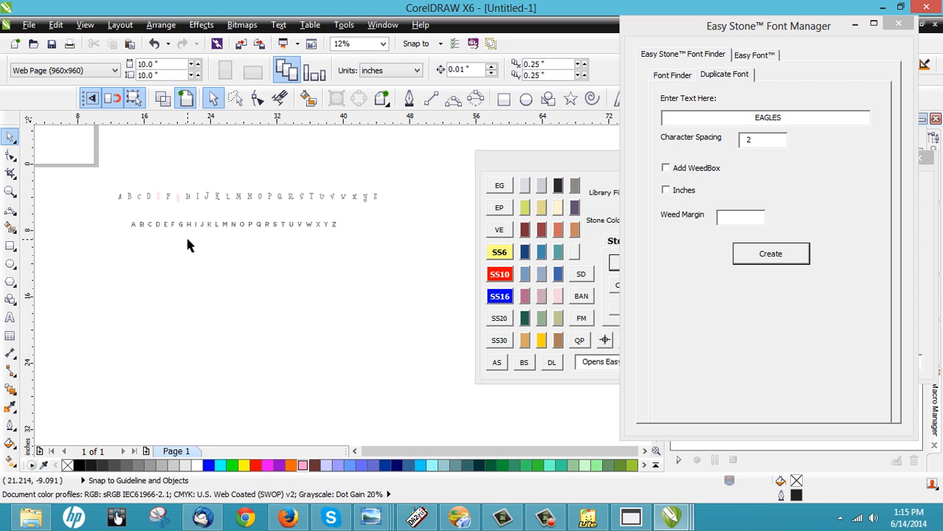
{"action": "left_click_drag", "start_coordinate": [119, 212], "coordinate": [390, 247]}
{"action": "left_click", "coordinate": [193, 252]}
{"action": "scroll", "coordinate": [170, 241], "scroll_direction": "up", "scroll_amount": 1}
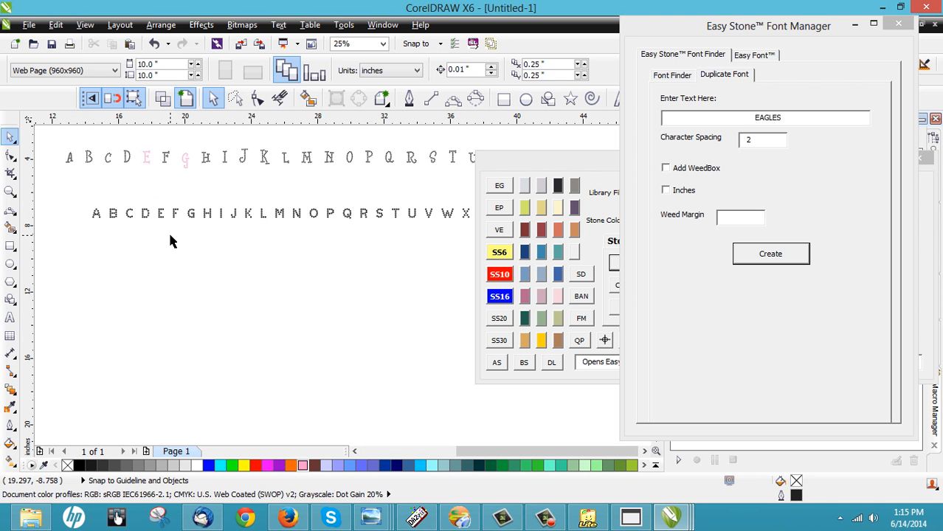
{"action": "scroll", "coordinate": [170, 241], "scroll_direction": "down", "scroll_amount": 1}
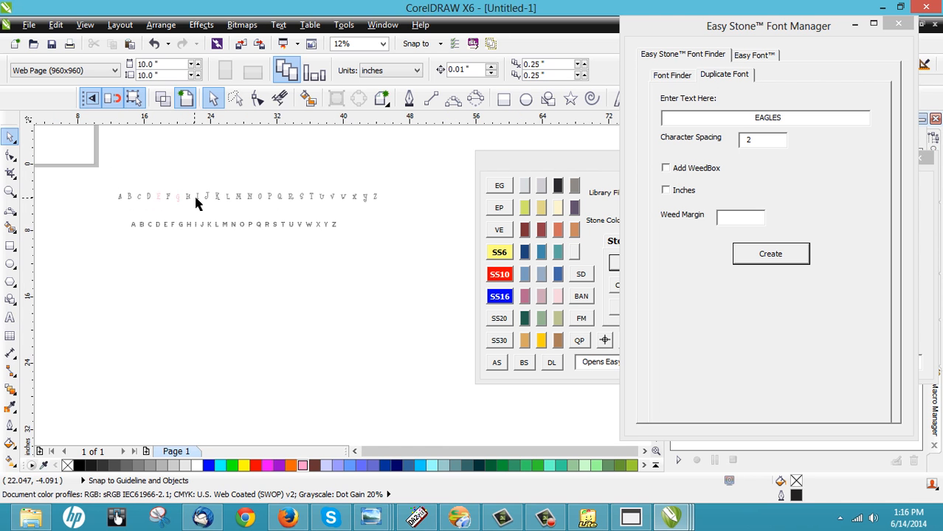
{"action": "scroll", "coordinate": [212, 210], "scroll_direction": "up", "scroll_amount": 1}
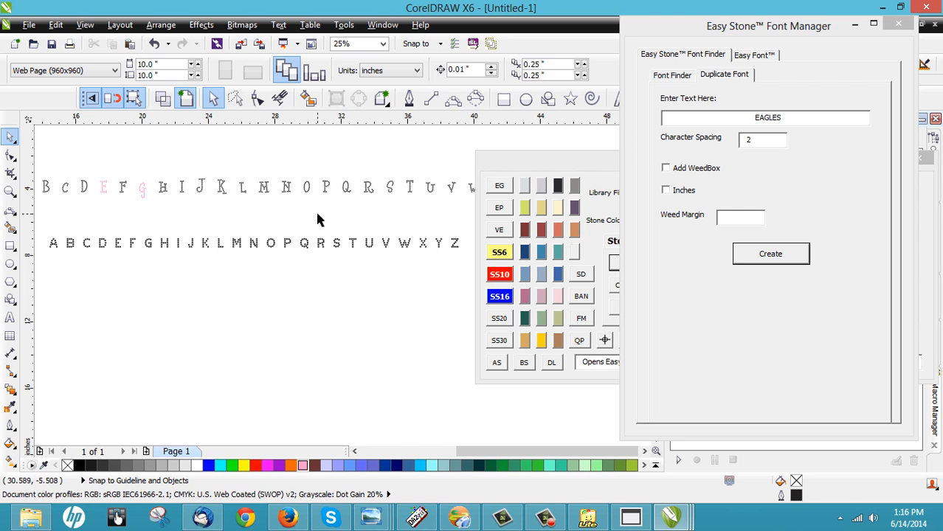
{"action": "scroll", "coordinate": [302, 215], "scroll_direction": "down", "scroll_amount": 1}
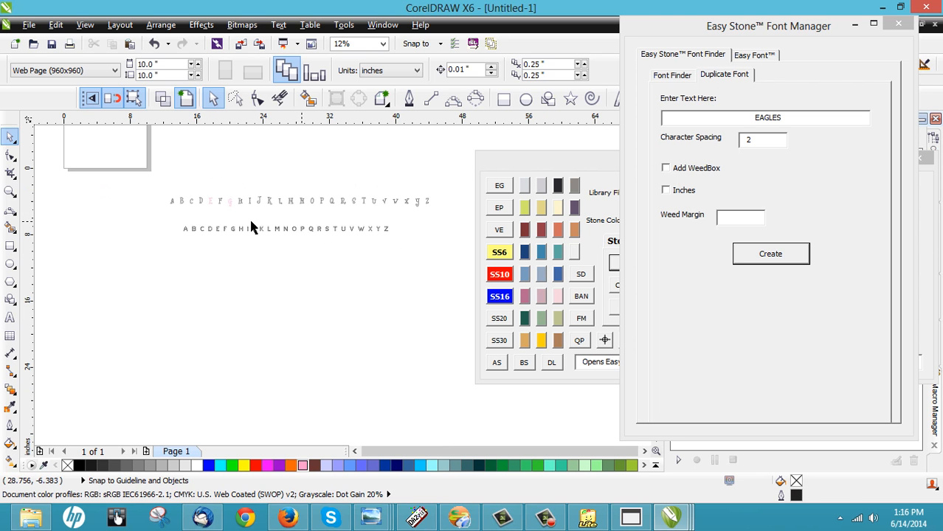
{"action": "scroll", "coordinate": [205, 219], "scroll_direction": "up", "scroll_amount": 1}
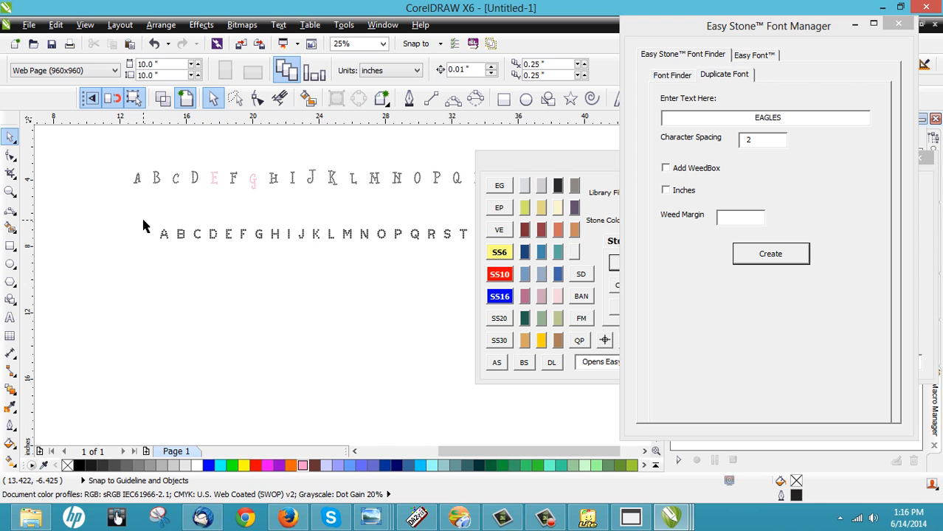
{"action": "scroll", "coordinate": [143, 222], "scroll_direction": "down", "scroll_amount": 1}
{"action": "scroll", "coordinate": [317, 225], "scroll_direction": "up", "scroll_amount": 1}
{"action": "scroll", "coordinate": [330, 234], "scroll_direction": "down", "scroll_amount": 1}
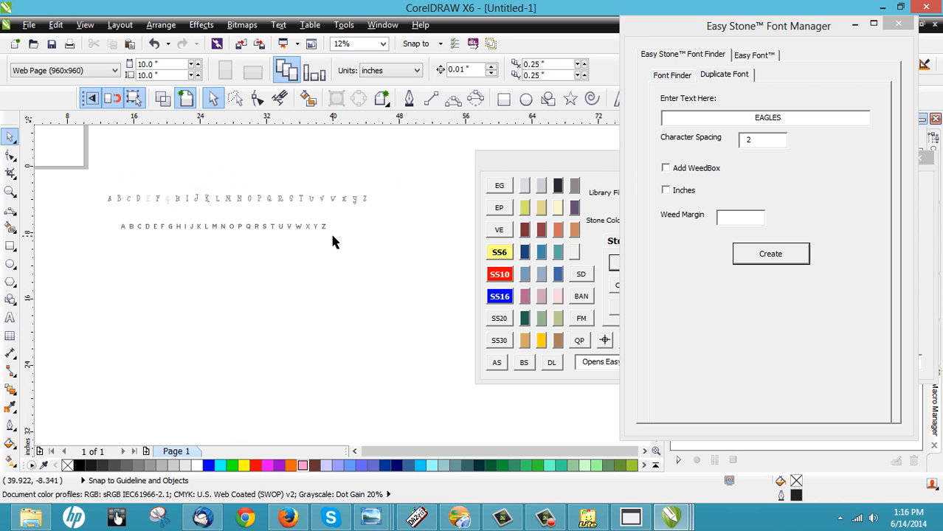
{"action": "scroll", "coordinate": [200, 227], "scroll_direction": "up", "scroll_amount": 1}
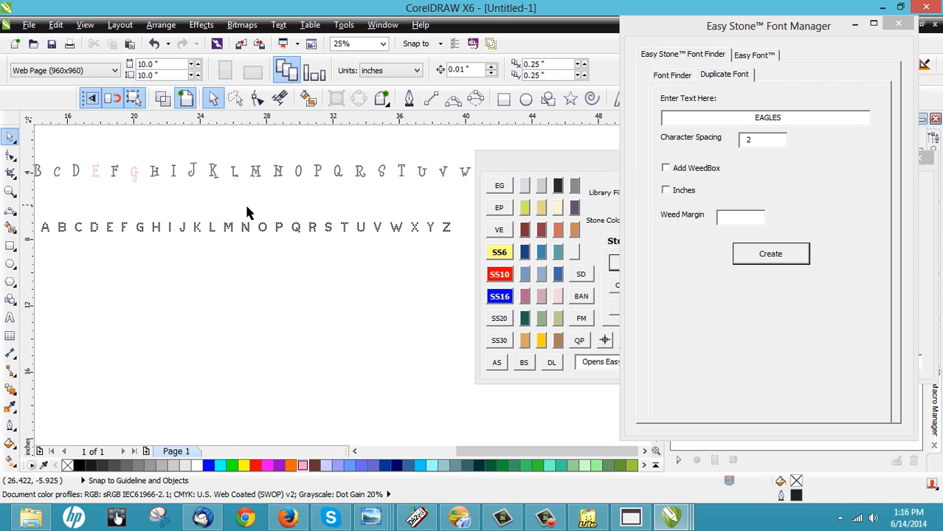
{"action": "scroll", "coordinate": [268, 215], "scroll_direction": "down", "scroll_amount": 1}
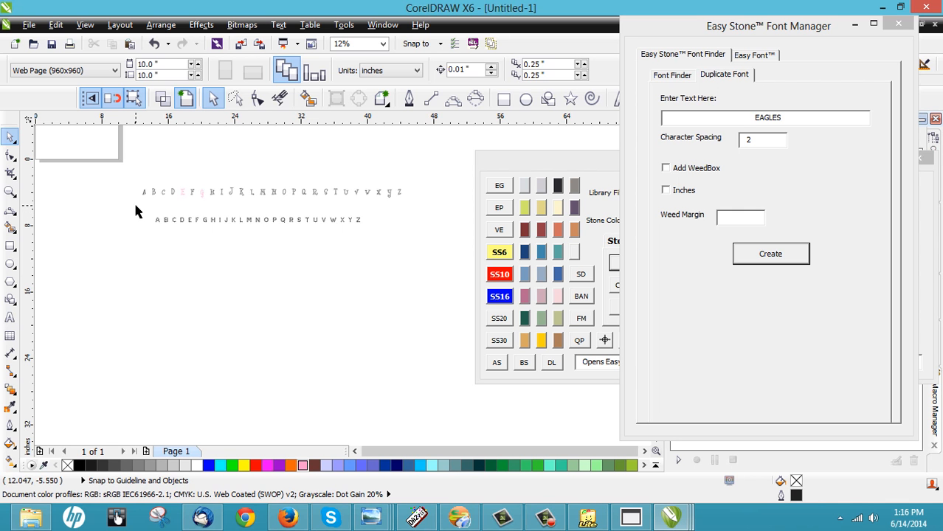
{"action": "left_click_drag", "start_coordinate": [142, 208], "coordinate": [405, 251]}
{"action": "scroll", "coordinate": [224, 228], "scroll_direction": "up", "scroll_amount": 1}
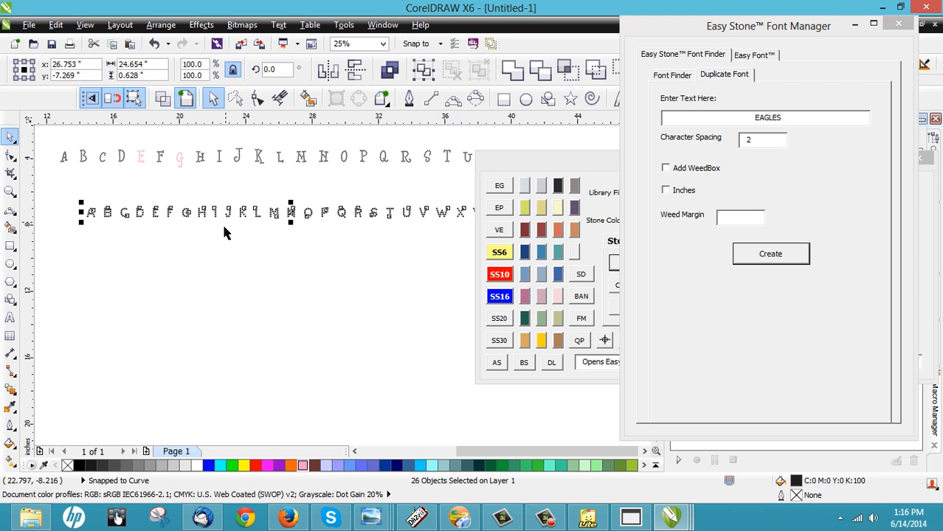
{"action": "left_click", "coordinate": [193, 256]}
{"action": "scroll", "coordinate": [174, 246], "scroll_direction": "down", "scroll_amount": 1}
{"action": "scroll", "coordinate": [189, 225], "scroll_direction": "up", "scroll_amount": 1}
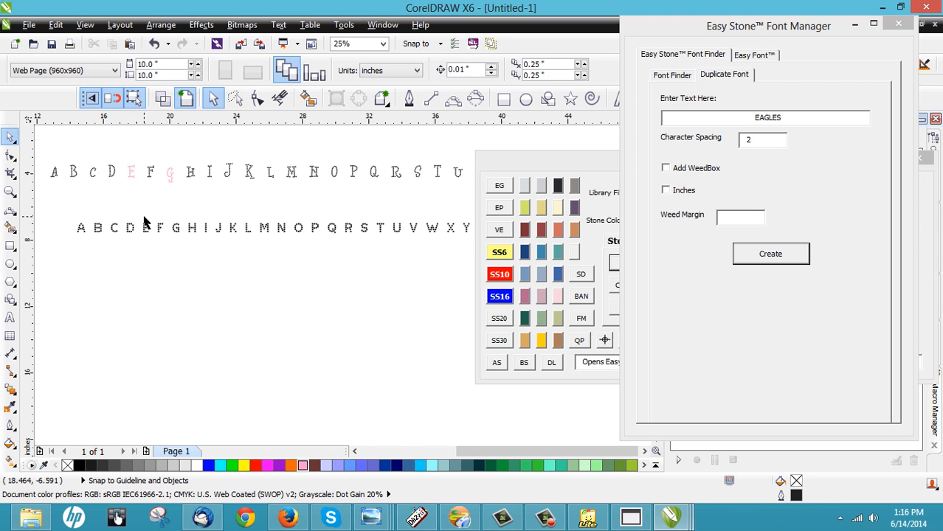
{"action": "scroll", "coordinate": [145, 228], "scroll_direction": "up", "scroll_amount": 1}
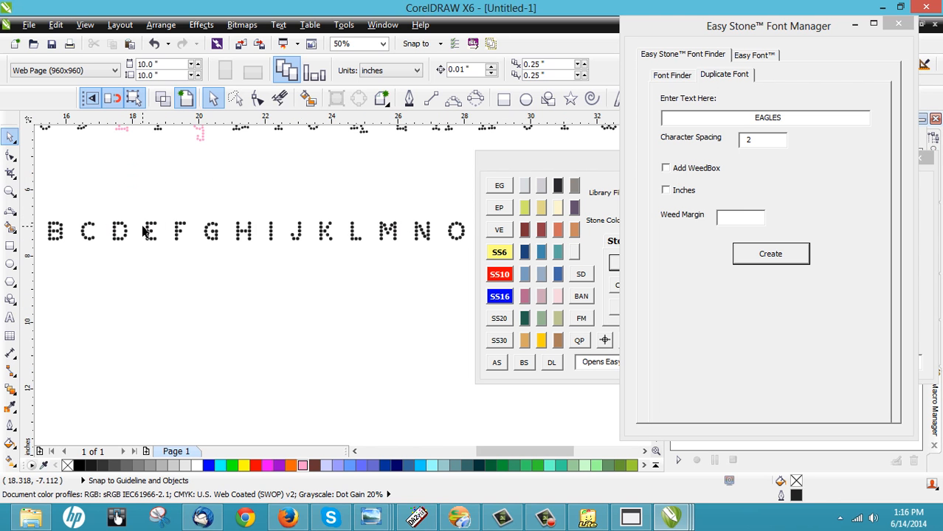
{"action": "scroll", "coordinate": [145, 231], "scroll_direction": "up", "scroll_amount": 1}
{"action": "scroll", "coordinate": [177, 233], "scroll_direction": "down", "scroll_amount": 1}
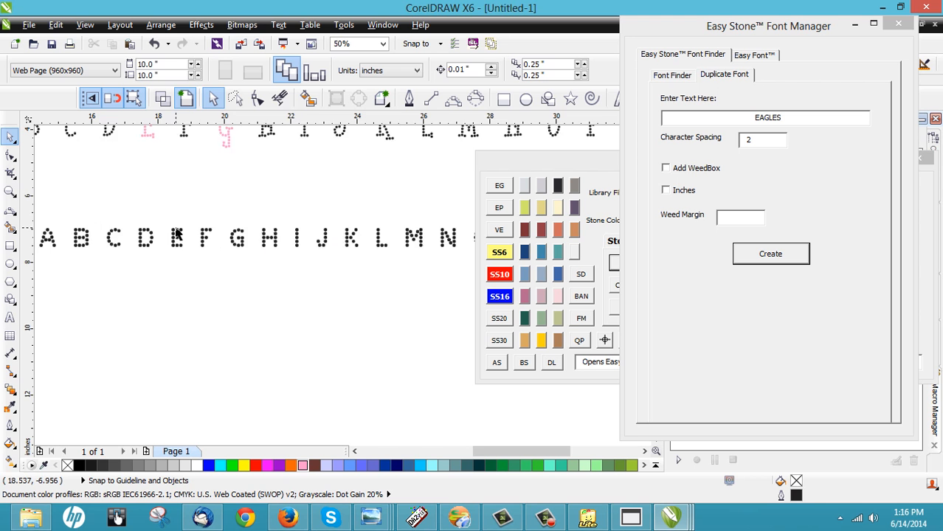
{"action": "scroll", "coordinate": [98, 210], "scroll_direction": "down", "scroll_amount": 1}
{"action": "scroll", "coordinate": [120, 219], "scroll_direction": "down", "scroll_amount": 1}
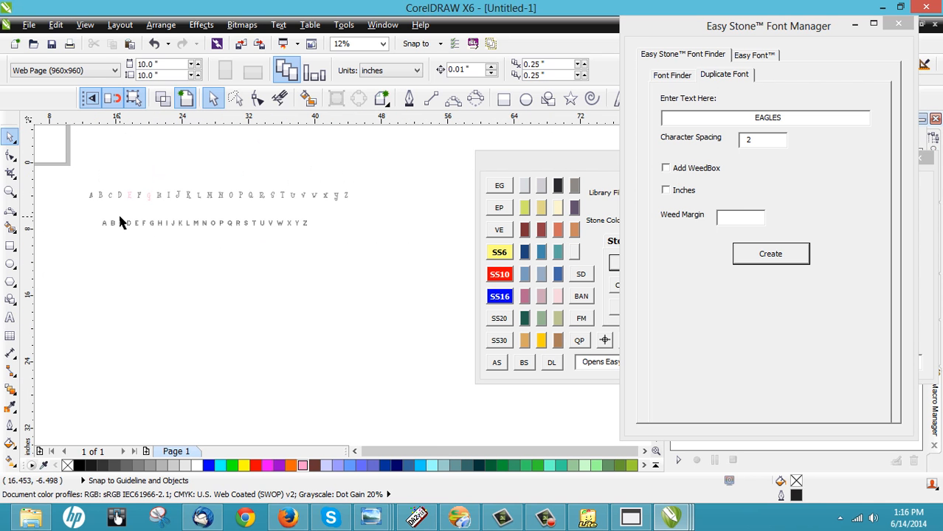
{"action": "scroll", "coordinate": [118, 212], "scroll_direction": "up", "scroll_amount": 1}
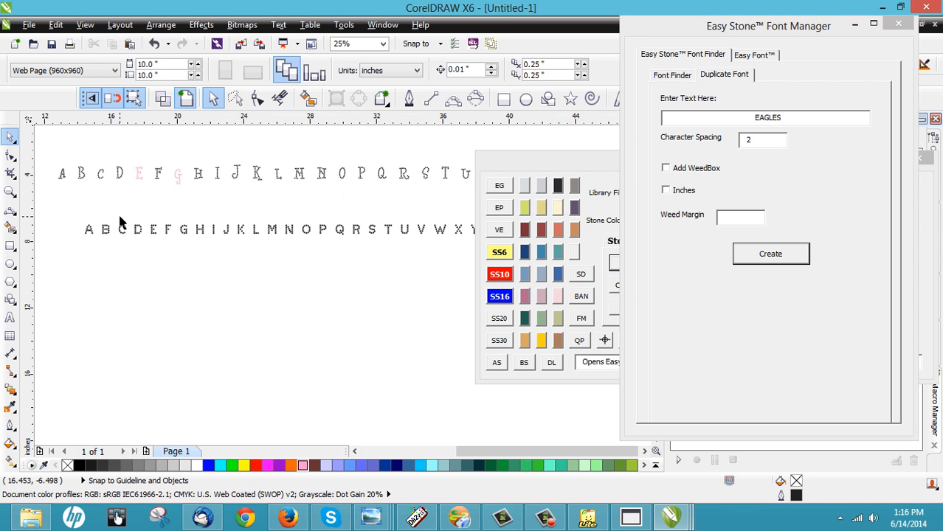
- Select the whole lower rhinestone alphabet and create EAGLES from it with a weed box added and a weed margin of 2
{"action": "scroll", "coordinate": [123, 216], "scroll_direction": "down", "scroll_amount": 1}
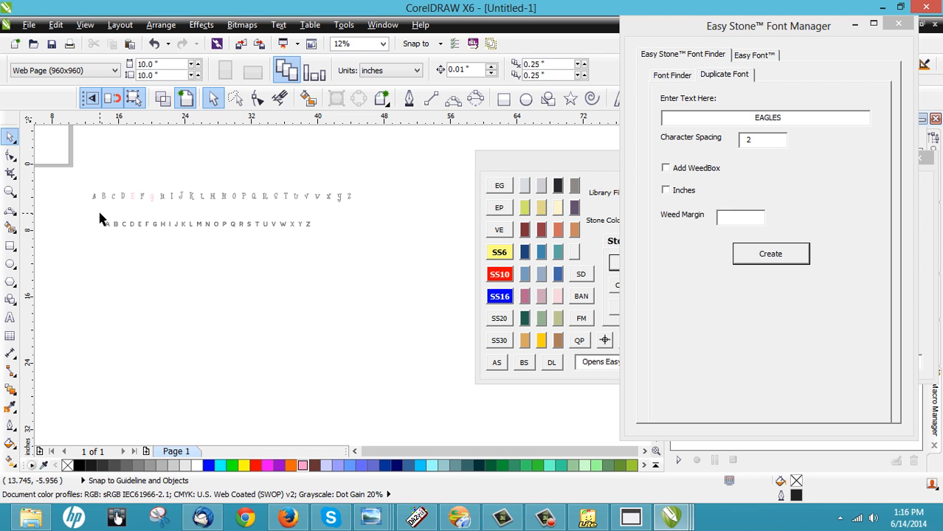
{"action": "left_click_drag", "start_coordinate": [97, 214], "coordinate": [336, 245]}
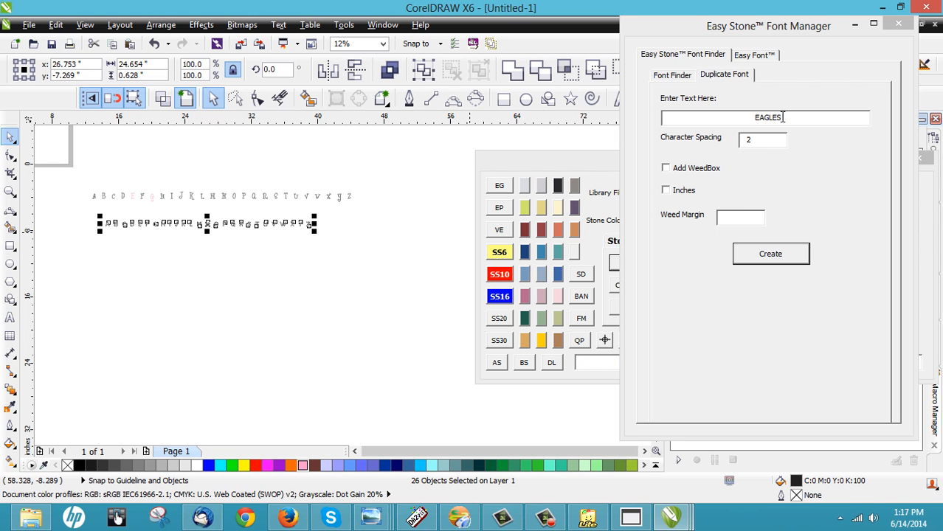
{"action": "left_click", "coordinate": [666, 168]}
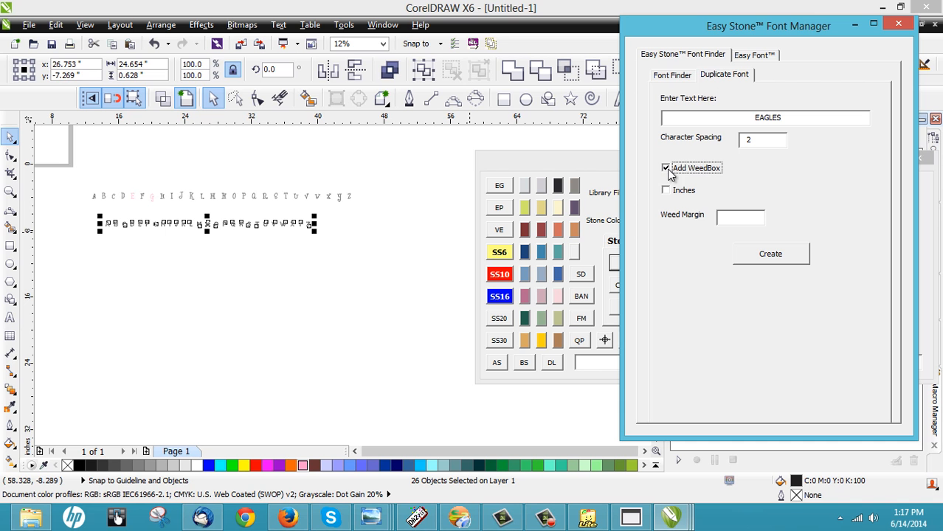
{"action": "left_click", "coordinate": [719, 216]}
{"action": "type", "text": "2"}
{"action": "left_click", "coordinate": [764, 256]}
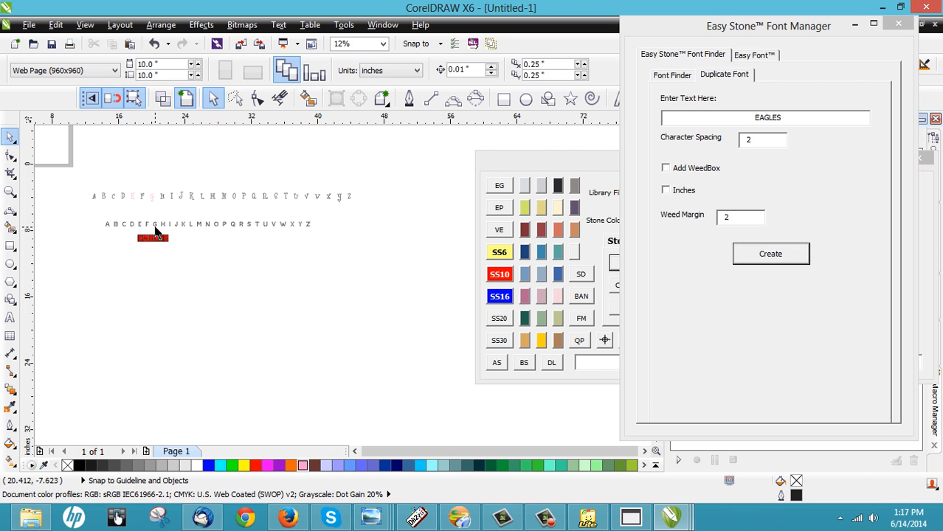
- Inspect the weed-boxed word EAGLES below the lower alphabet up close and delete all its letters
{"action": "scroll", "coordinate": [116, 291], "scroll_direction": "up", "scroll_amount": 2}
{"action": "scroll", "coordinate": [116, 291], "scroll_direction": "up", "scroll_amount": 3}
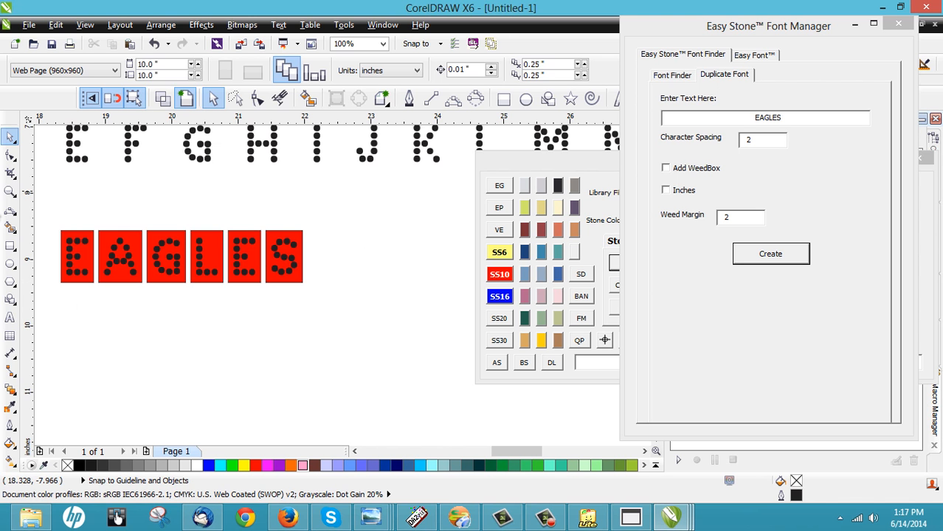
{"action": "scroll", "coordinate": [283, 264], "scroll_direction": "down", "scroll_amount": 1}
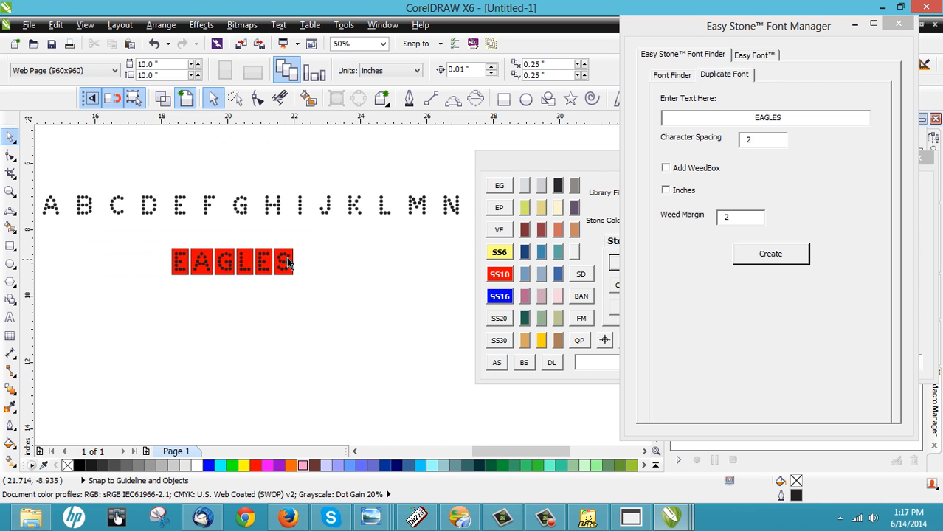
{"action": "left_click_drag", "start_coordinate": [323, 233], "coordinate": [157, 288]}
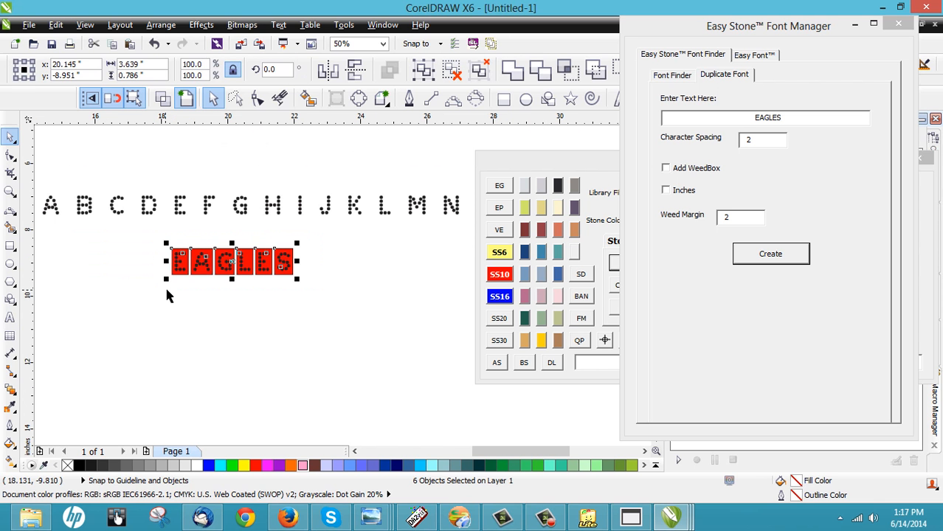
{"action": "key", "text": "Delete"}
- Examine the upper decorative rhinestone alphabet up close, including its pink E and G
{"action": "scroll", "coordinate": [267, 295], "scroll_direction": "down", "scroll_amount": 1}
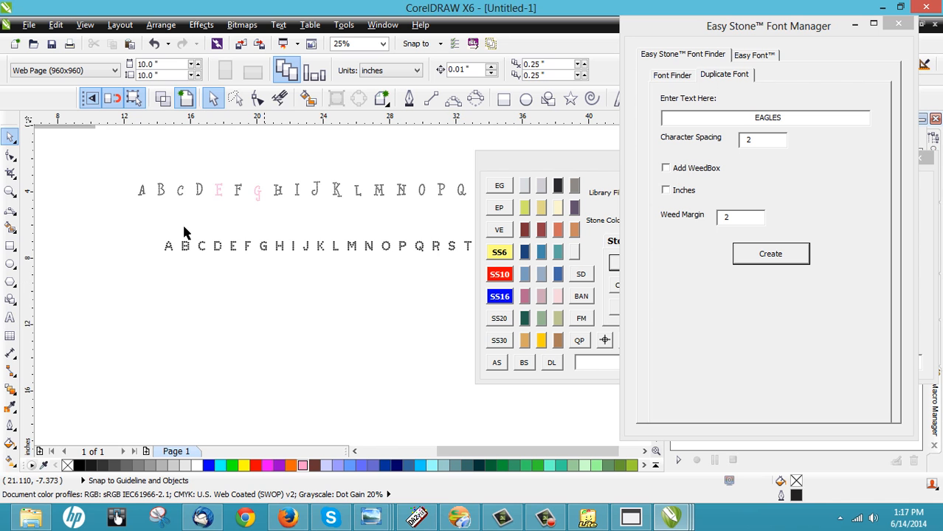
{"action": "scroll", "coordinate": [131, 202], "scroll_direction": "down", "scroll_amount": 1}
{"action": "scroll", "coordinate": [184, 193], "scroll_direction": "up", "scroll_amount": 2}
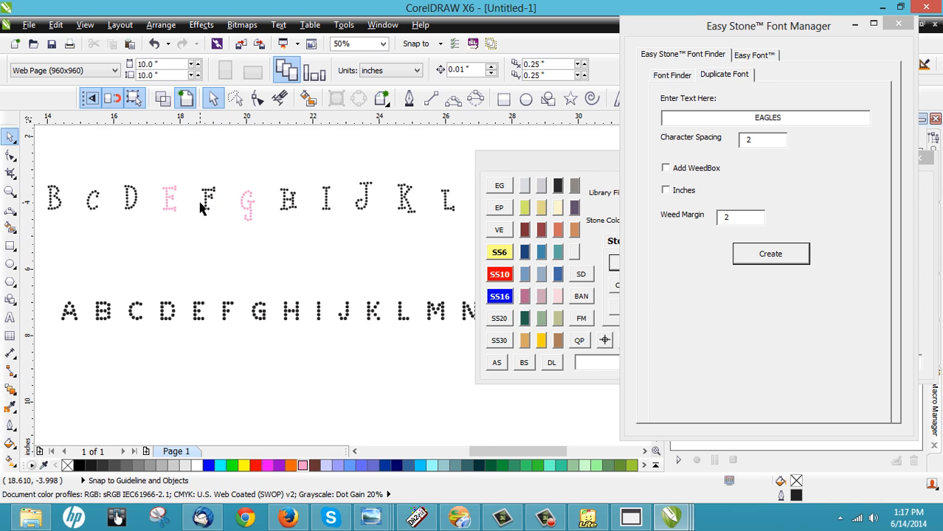
{"action": "scroll", "coordinate": [244, 206], "scroll_direction": "up", "scroll_amount": 1}
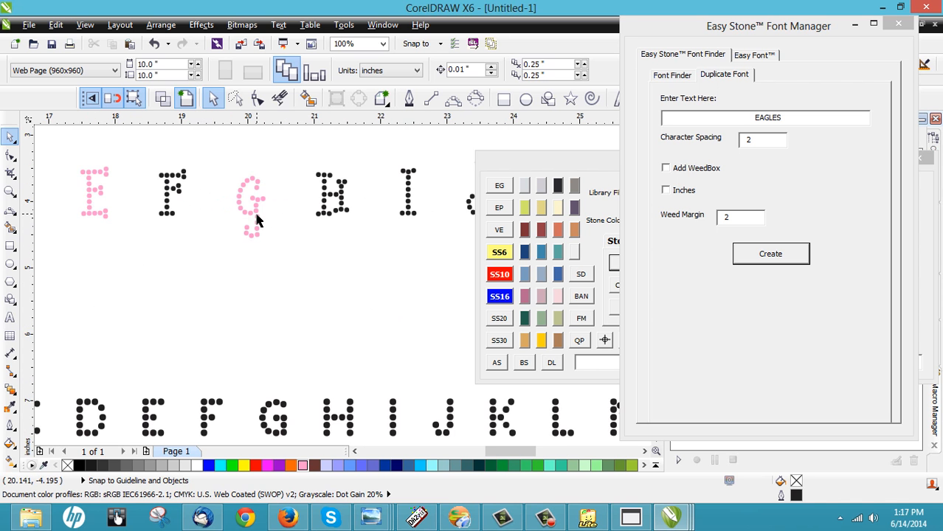
{"action": "scroll", "coordinate": [249, 207], "scroll_direction": "down", "scroll_amount": 1}
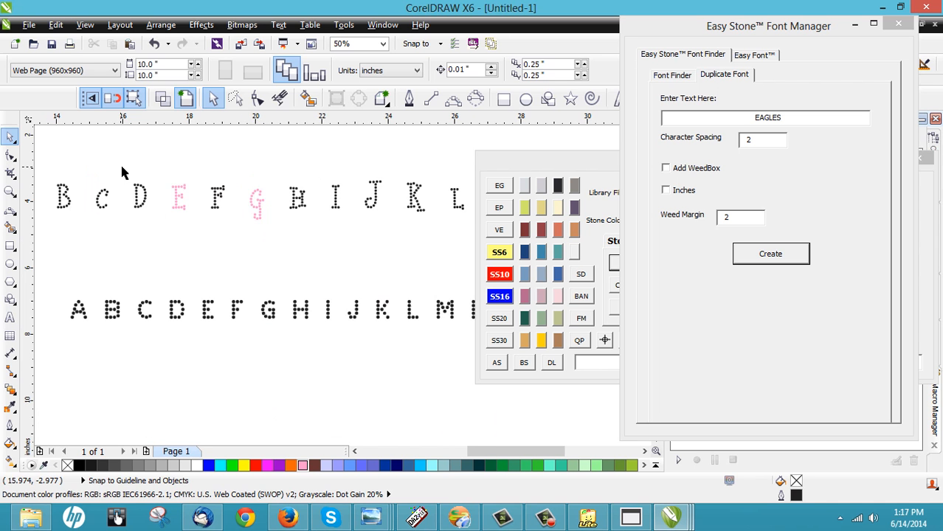
{"action": "scroll", "coordinate": [144, 193], "scroll_direction": "down", "scroll_amount": 1}
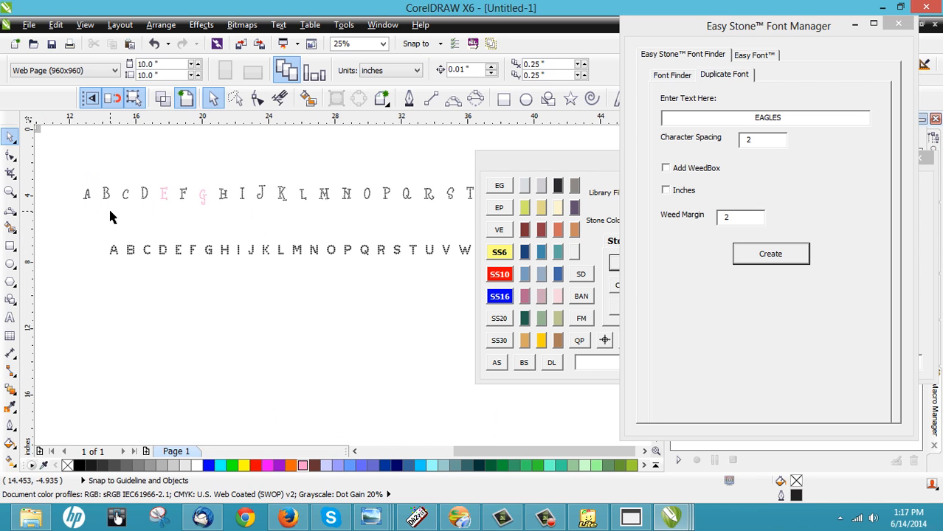
{"action": "scroll", "coordinate": [109, 214], "scroll_direction": "down", "scroll_amount": 1}
- Move the whole lower rhinestone alphabet about 8.5 inches down, away from the upper one, and clear the selection
{"action": "left_click_drag", "start_coordinate": [349, 211], "coordinate": [351, 213]}
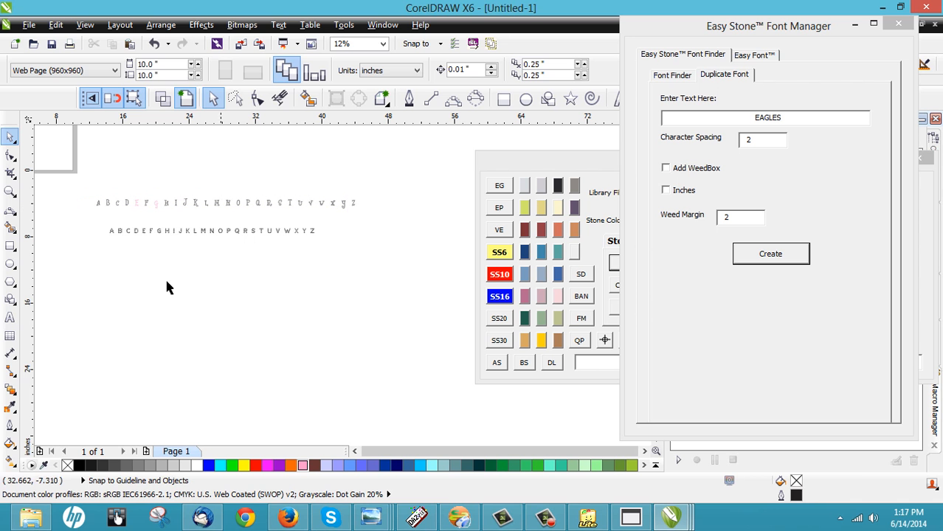
{"action": "left_click_drag", "start_coordinate": [84, 257], "coordinate": [381, 220]}
{"action": "left_click_drag", "start_coordinate": [246, 231], "coordinate": [244, 303]}
{"action": "left_click", "coordinate": [208, 269]}
- Select the whole upper decorative alphabet and create EAGLES from it with a weed box, character spacing 2 and weed margin 2
{"action": "left_click_drag", "start_coordinate": [85, 190], "coordinate": [386, 231]}
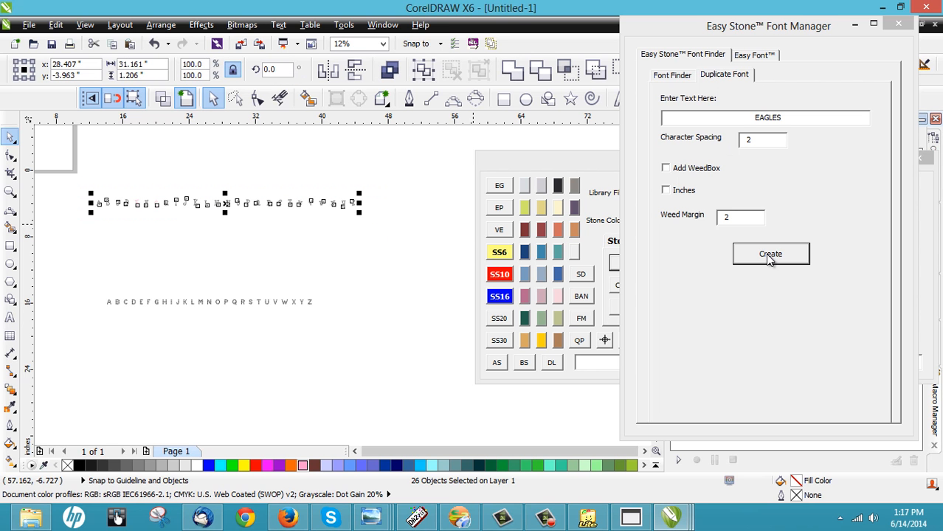
{"action": "left_click", "coordinate": [665, 168]}
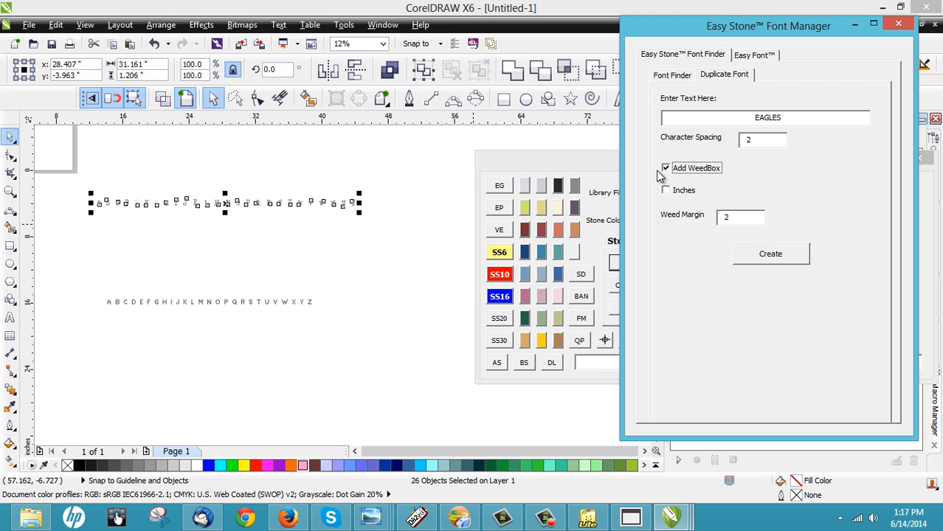
{"action": "left_click", "coordinate": [769, 255]}
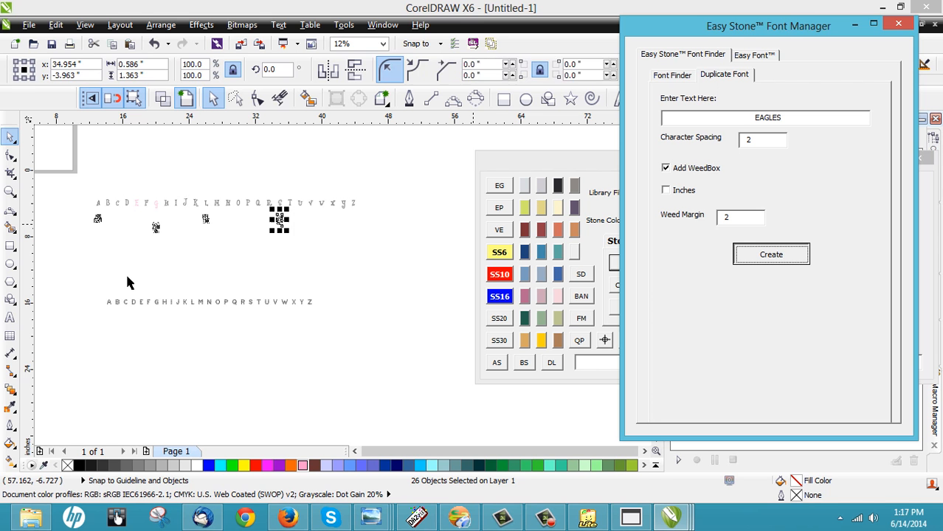
- Examine the letters, stone colours and weed boxes of the EAGLES word generated below the upper alphabet
{"action": "scroll", "coordinate": [141, 223], "scroll_direction": "up", "scroll_amount": 2}
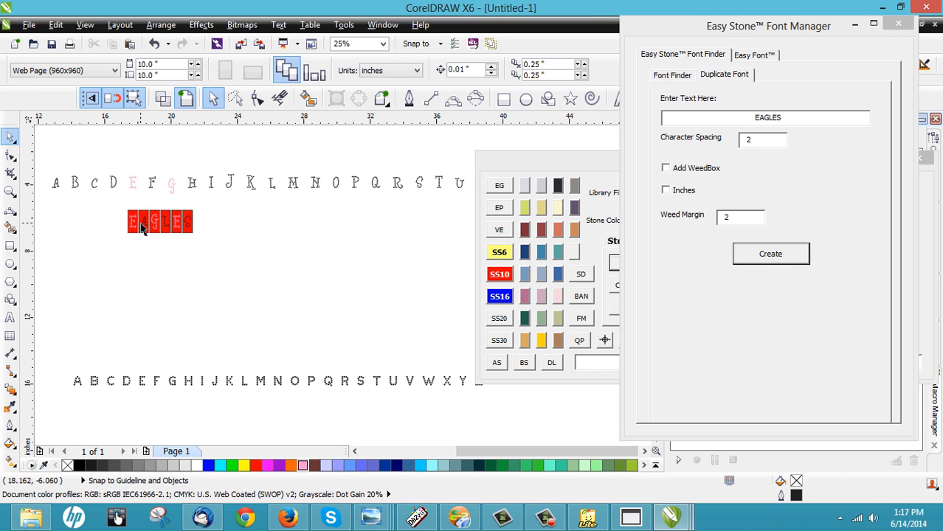
{"action": "scroll", "coordinate": [143, 222], "scroll_direction": "up", "scroll_amount": 2}
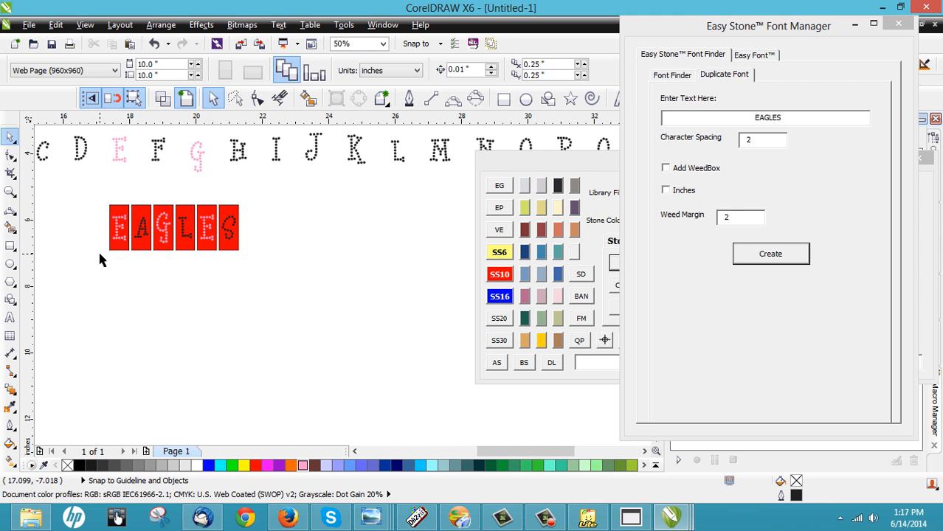
{"action": "scroll", "coordinate": [232, 251], "scroll_direction": "down", "scroll_amount": 2}
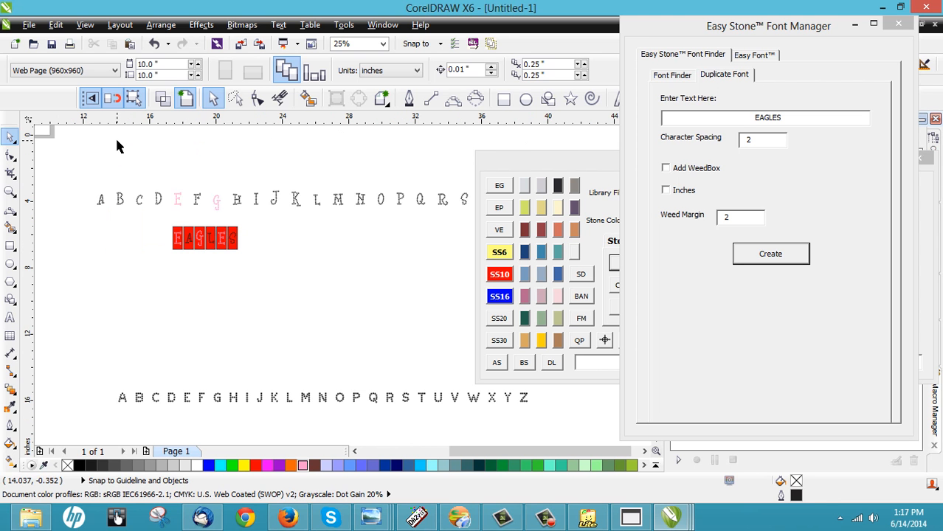
{"action": "scroll", "coordinate": [112, 174], "scroll_direction": "down", "scroll_amount": 1}
{"action": "scroll", "coordinate": [112, 178], "scroll_direction": "up", "scroll_amount": 1}
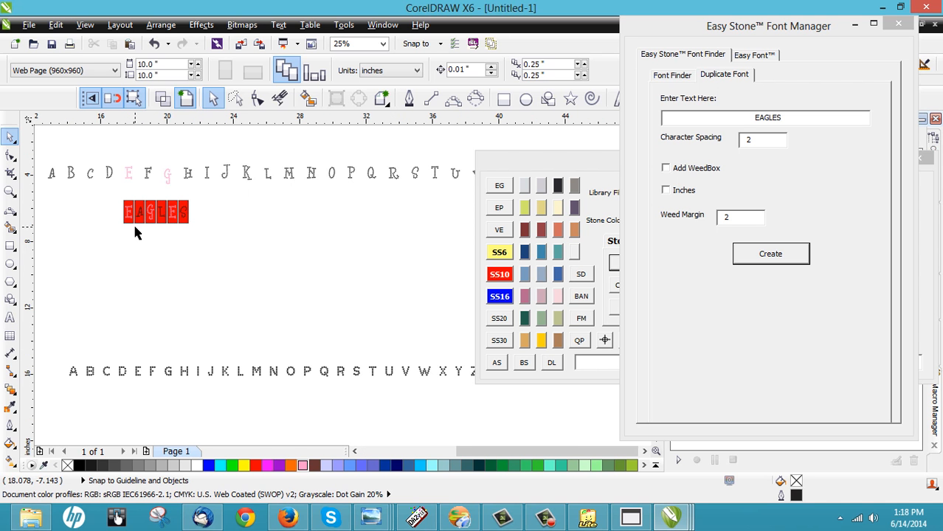
{"action": "scroll", "coordinate": [116, 207], "scroll_direction": "up", "scroll_amount": 1}
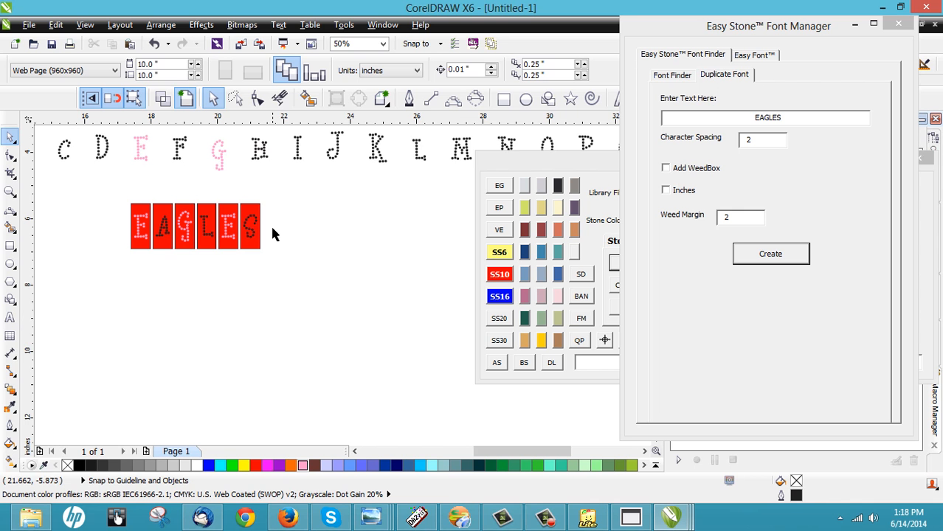
{"action": "scroll", "coordinate": [112, 180], "scroll_direction": "down", "scroll_amount": 1}
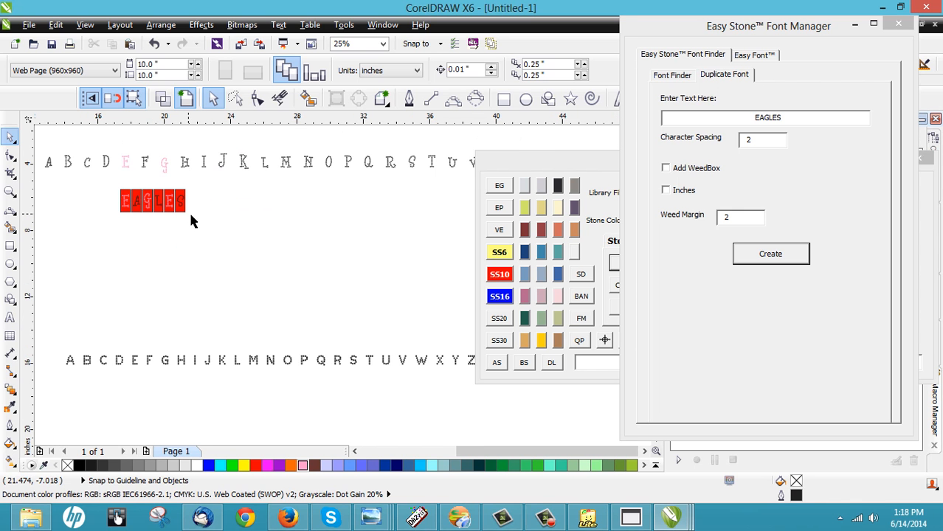
{"action": "scroll", "coordinate": [199, 215], "scroll_direction": "down", "scroll_amount": 1}
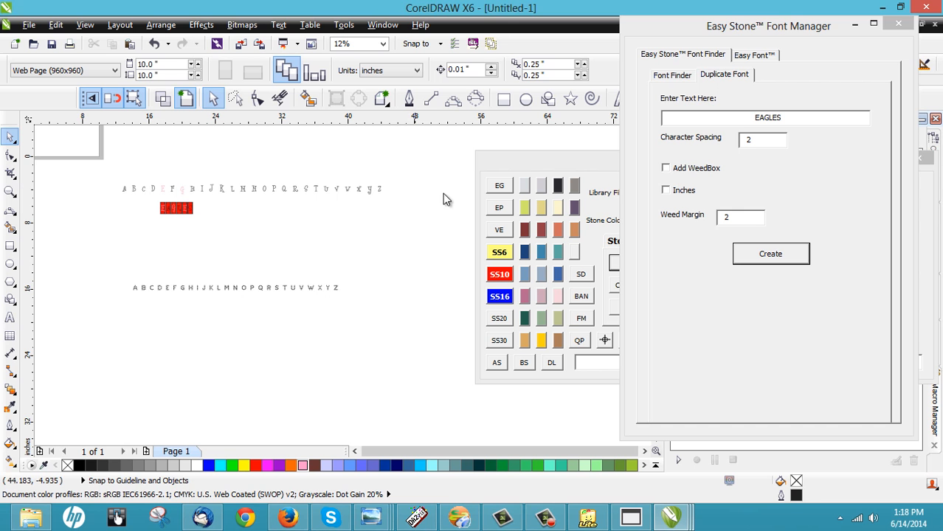
- Select the whole entered word EAGLES in the Duplicate Font settings for editing
{"action": "left_click_drag", "start_coordinate": [797, 119], "coordinate": [736, 124]}
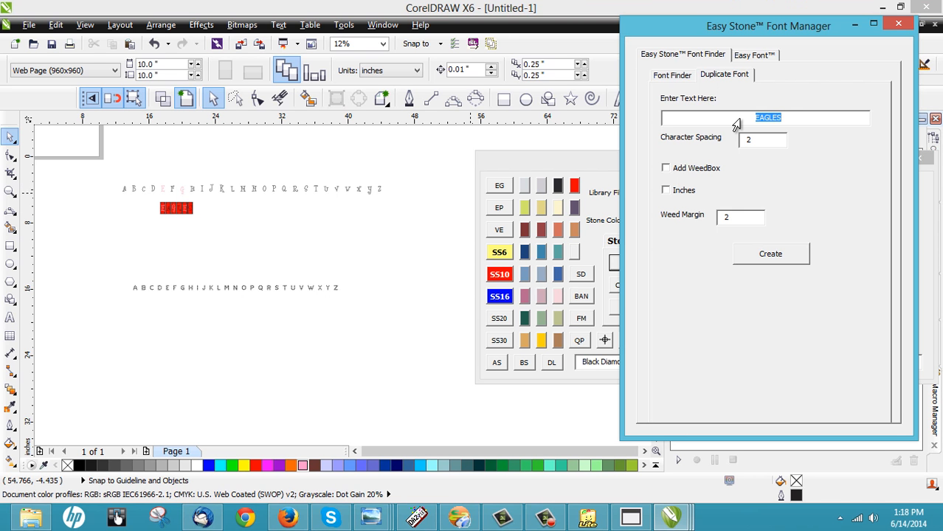